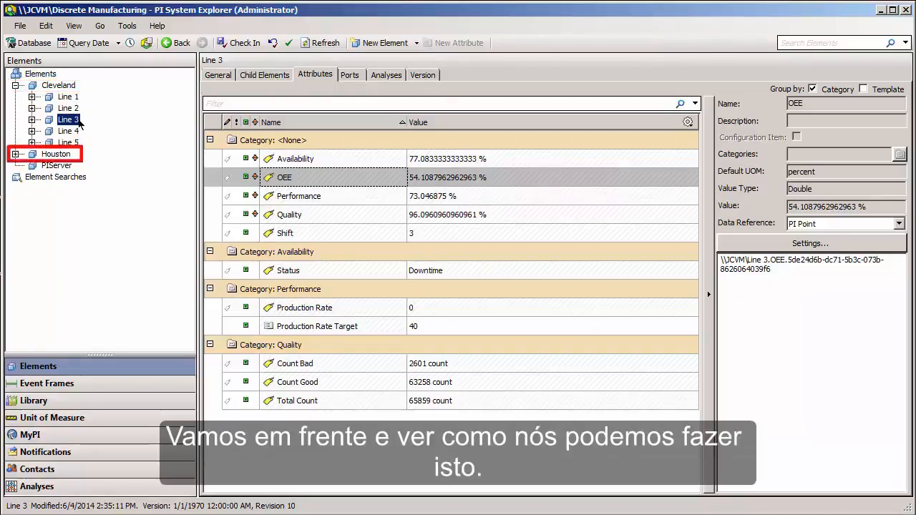
Step: Create an analysis template named Average OEE on the Facility element template and set its analysis type to Rollup
left_click(57, 399)
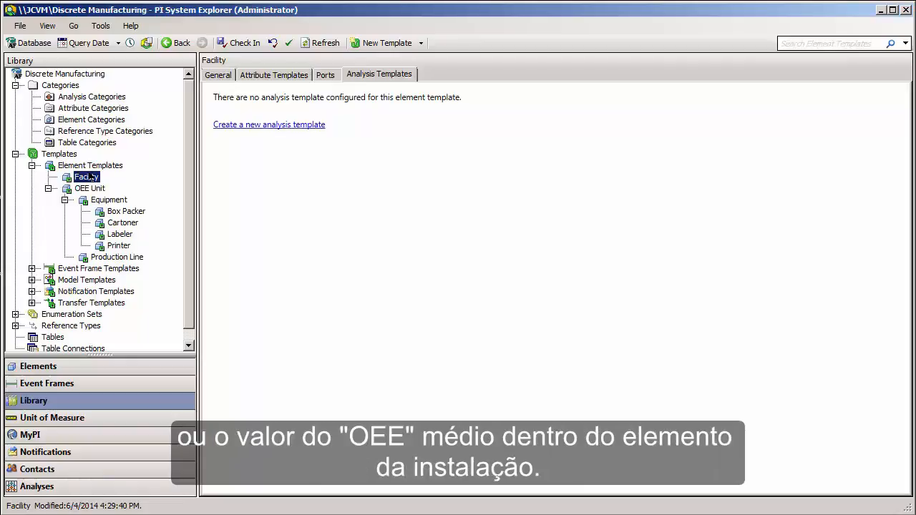
left_click(266, 126)
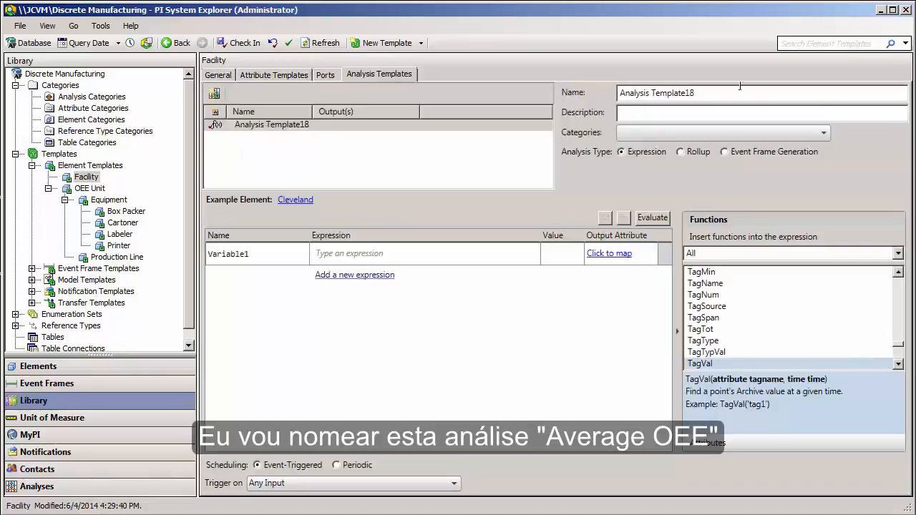
left_click_drag(757, 94, 567, 93)
type("Avefa")
key("BackSpace")
key("BackSpace")
type("rage OEE")
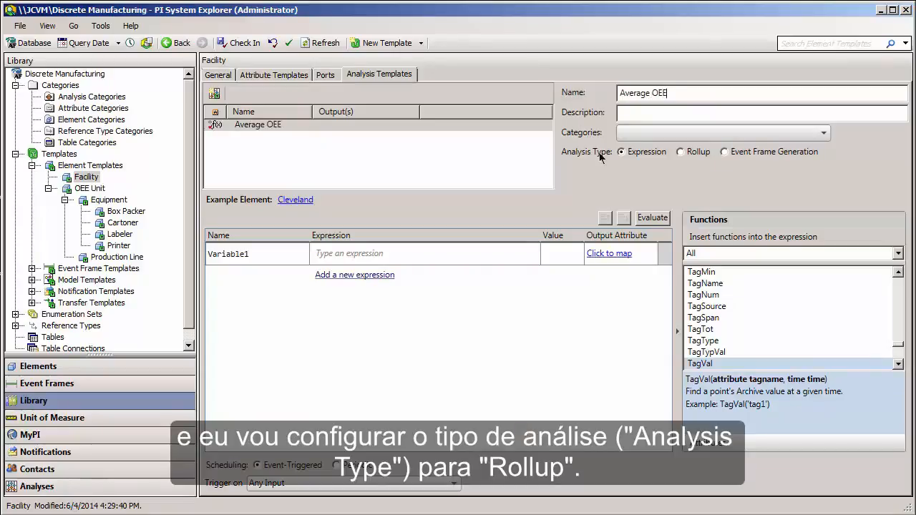
left_click(680, 152)
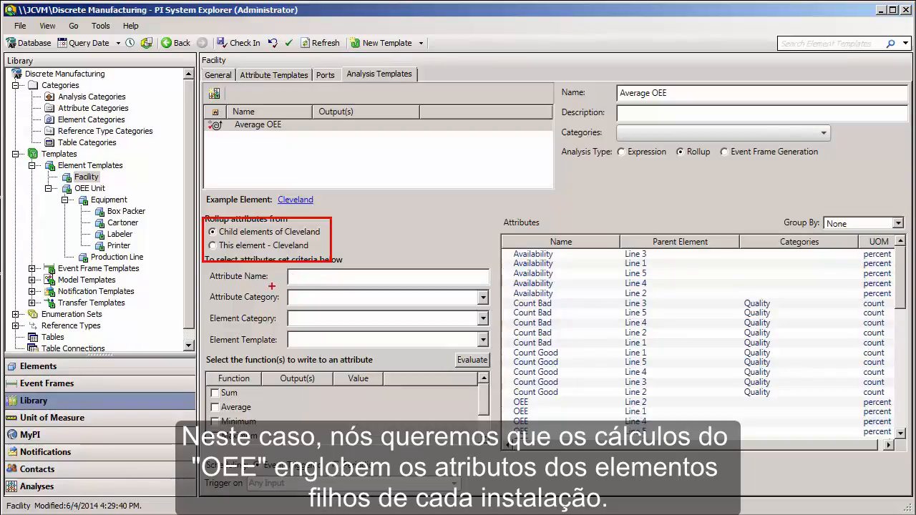
Step: Choose Cleveland as the example element for the Average OEE rollup
left_click(291, 201)
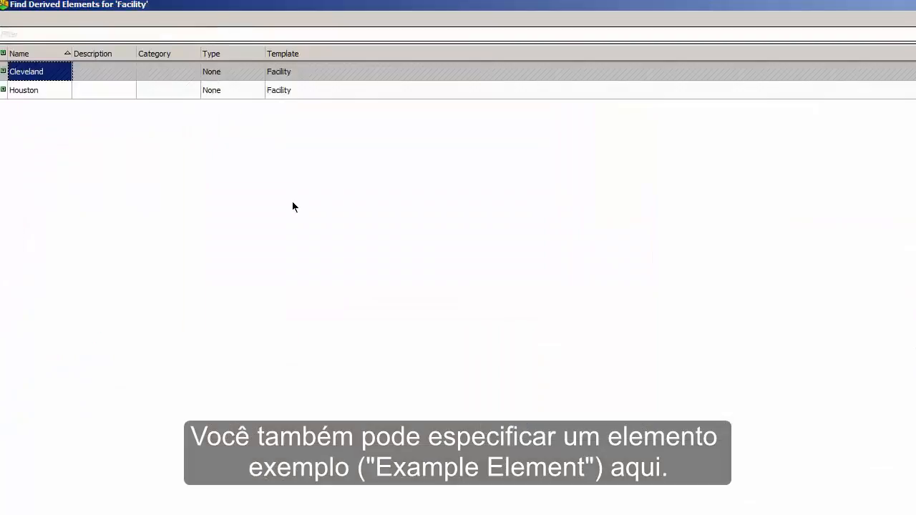
double_click(29, 72)
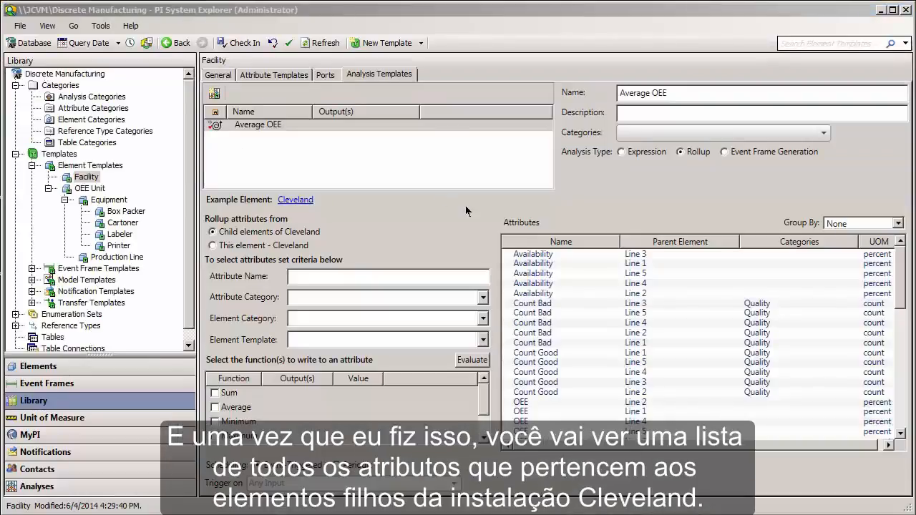
mouse_move(490, 208)
left_mouse_down()
mouse_move(648, 326)
mouse_move(909, 465)
left_mouse_up()
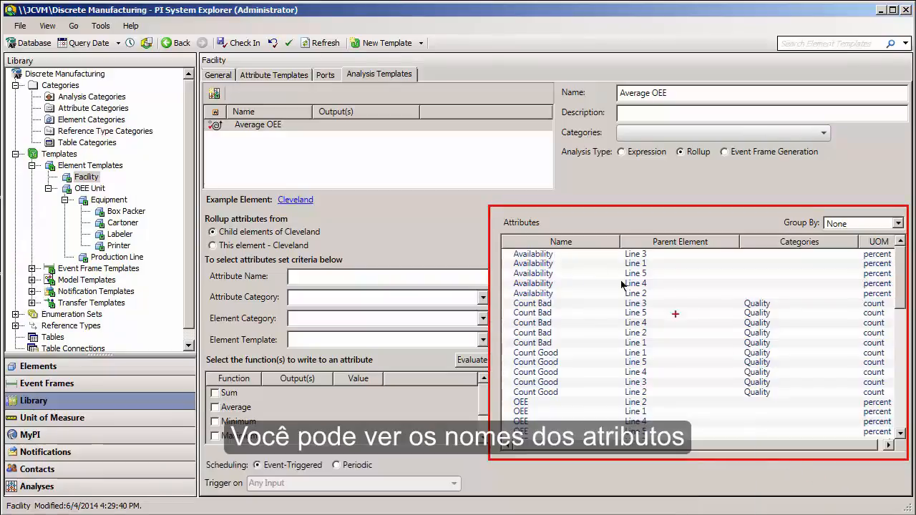
left_click_drag(497, 227, 621, 258)
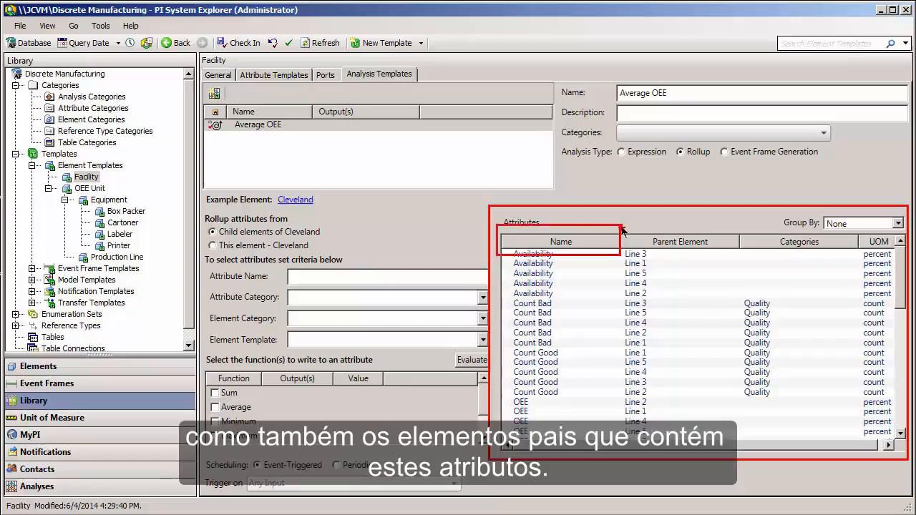
mouse_move(622, 226)
left_mouse_down()
mouse_move(658, 245)
mouse_move(741, 258)
left_mouse_up()
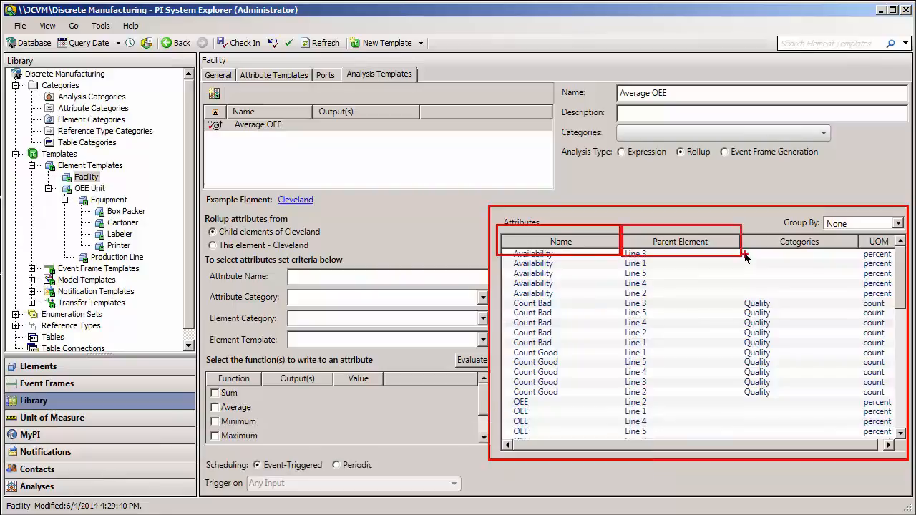
key("Escape")
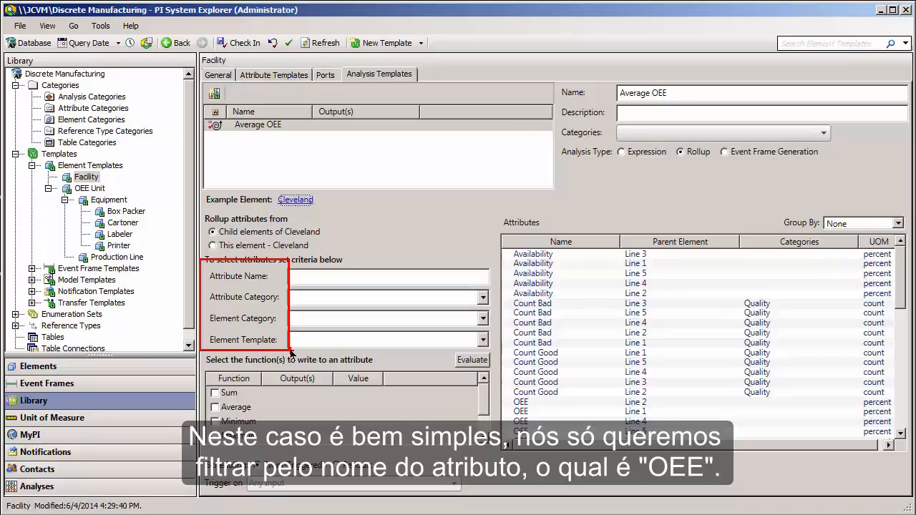
Step: Restrict the rollup to child attributes named OEE, then enable the Average function and evaluate it
left_click(317, 278)
type("OEE")
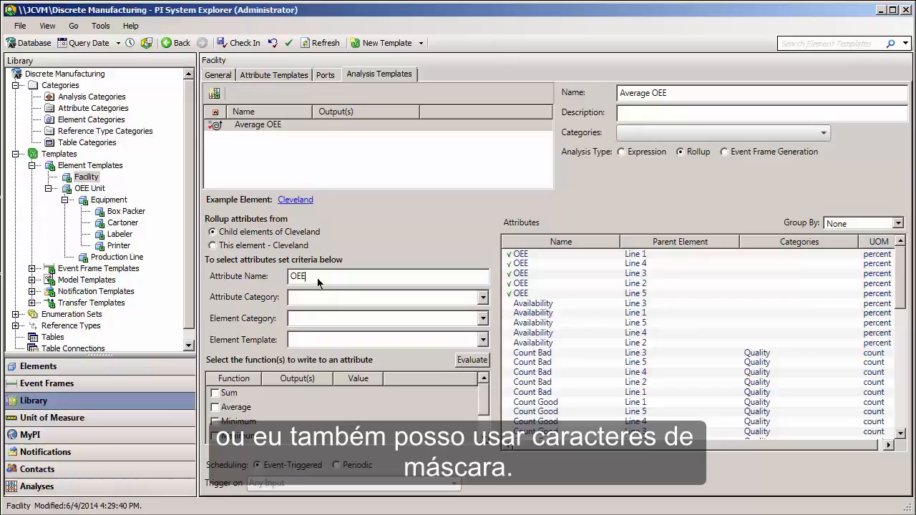
type("*")
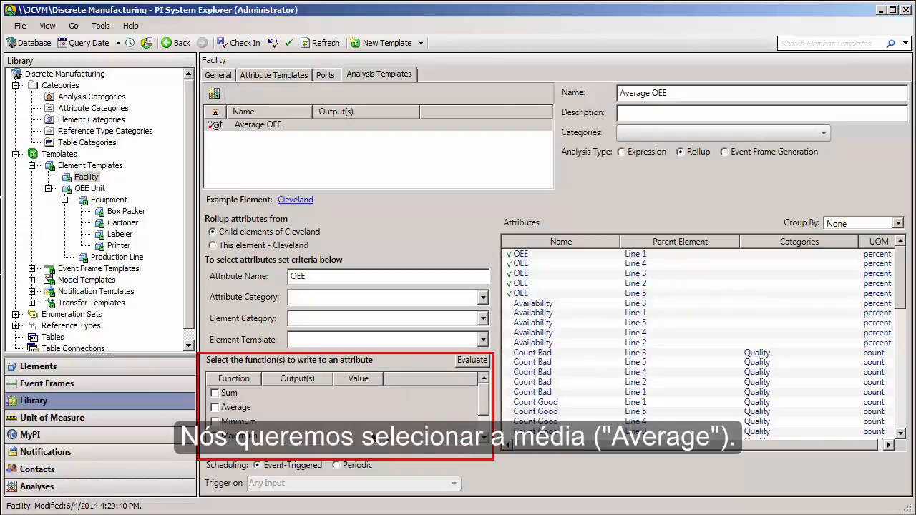
left_click(215, 407)
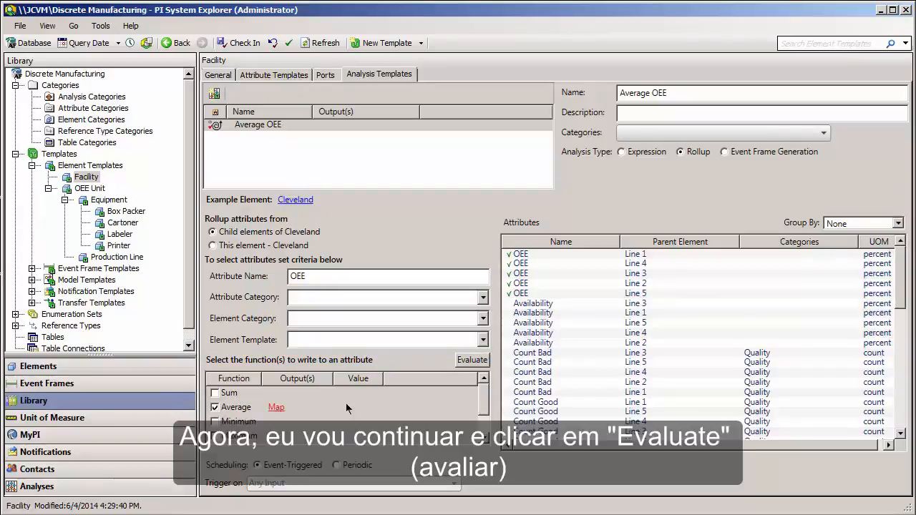
left_click(468, 362)
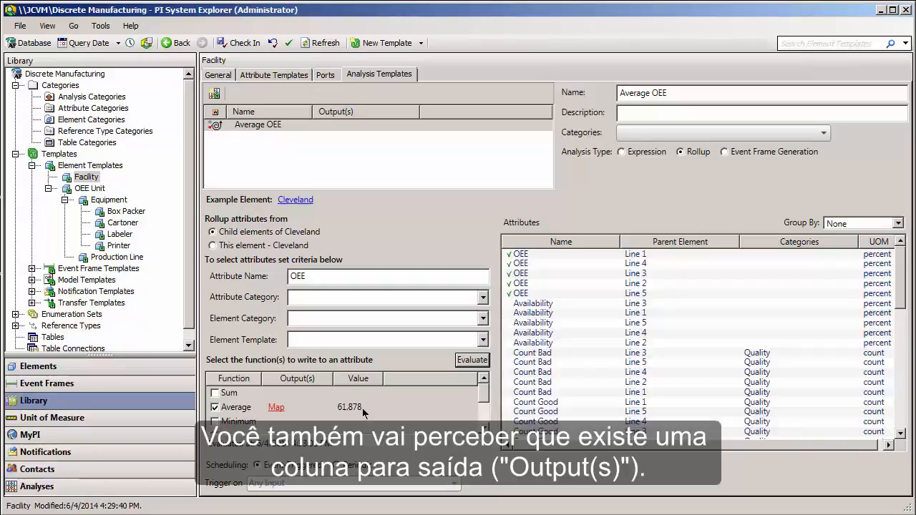
Step: Map the Average output to a new PI Point attribute template named Average OEE with % as default UOM, keeping its default point settings
left_click(277, 407)
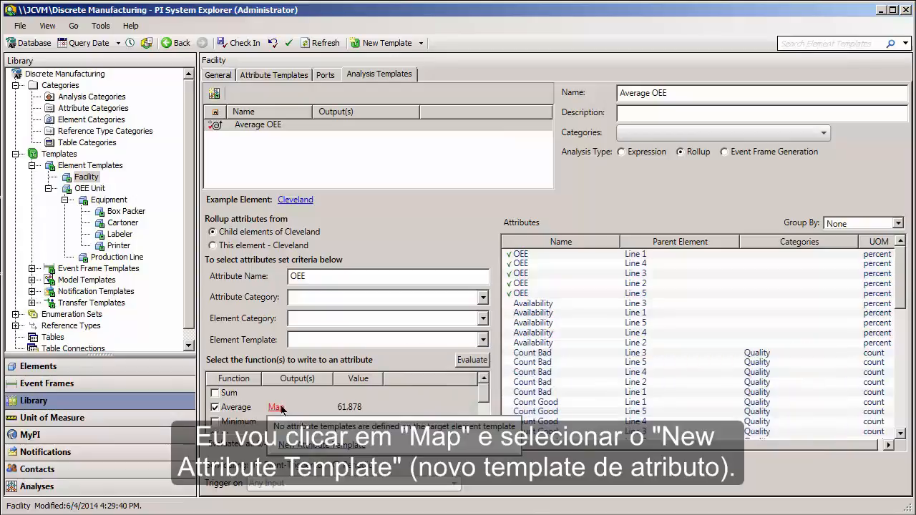
left_click(321, 445)
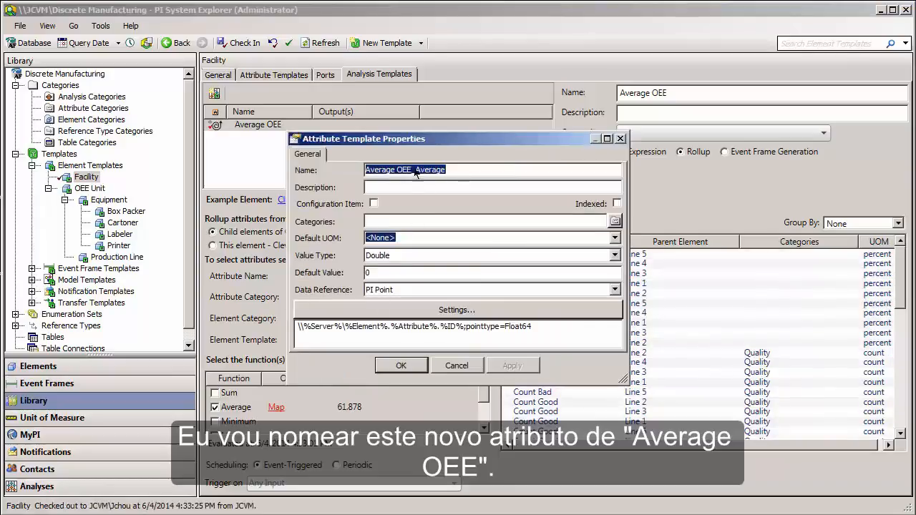
double_click(473, 168)
key("BackSpace")
key("BackSpace")
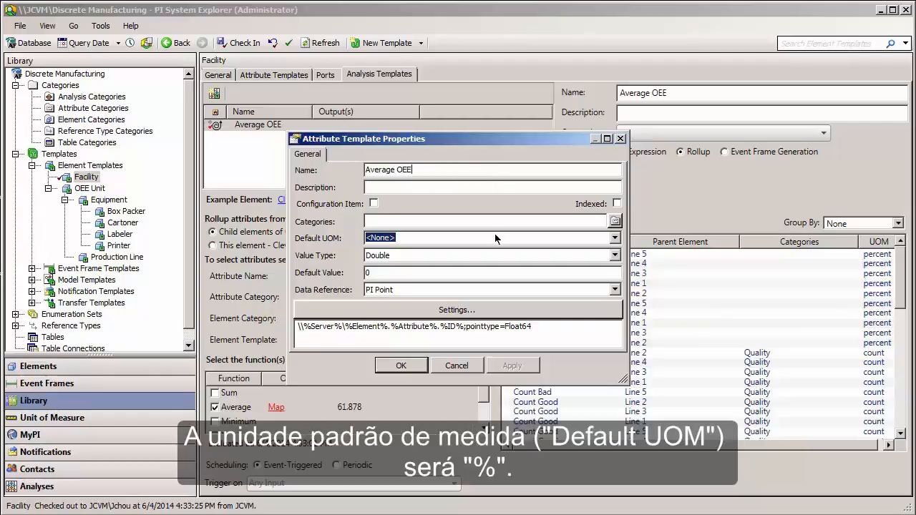
type("%")
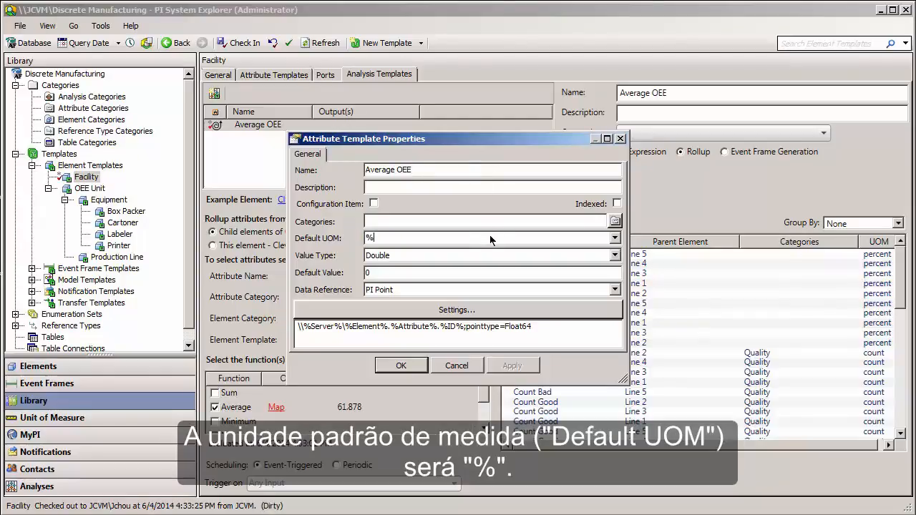
left_click(466, 309)
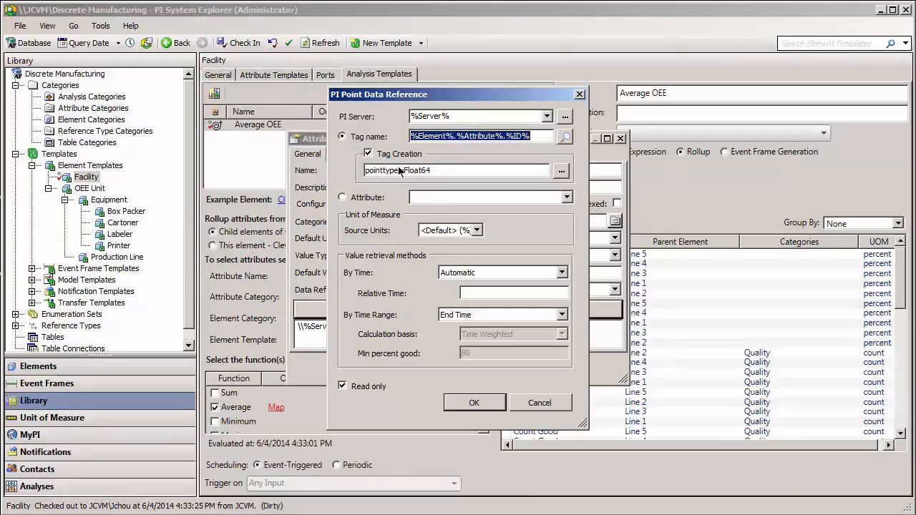
left_click(475, 402)
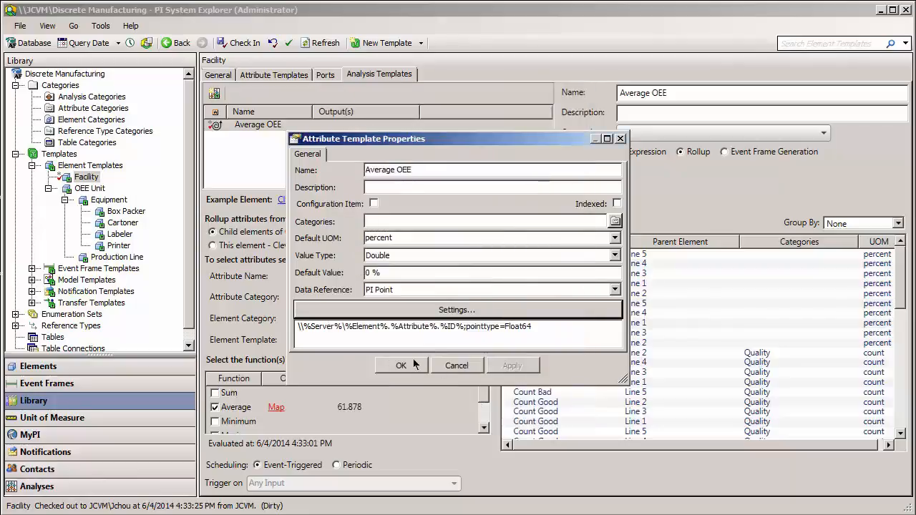
left_click(415, 365)
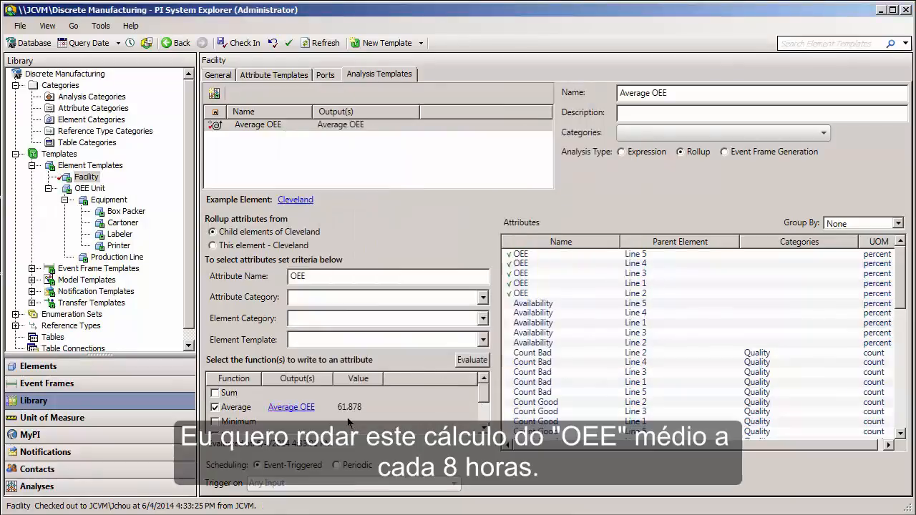
Step: Schedule the Average OEE analysis to run periodically every 08 h 00 m 00 s
left_click(339, 466)
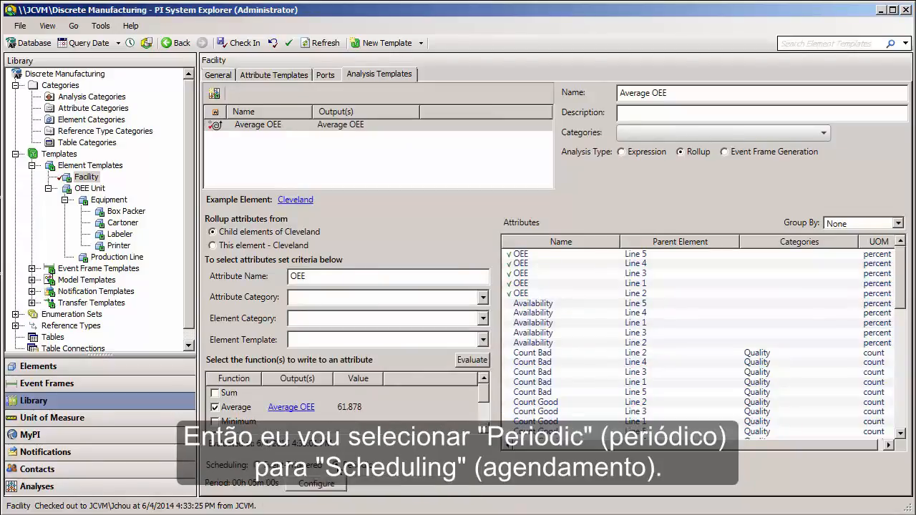
left_click(316, 484)
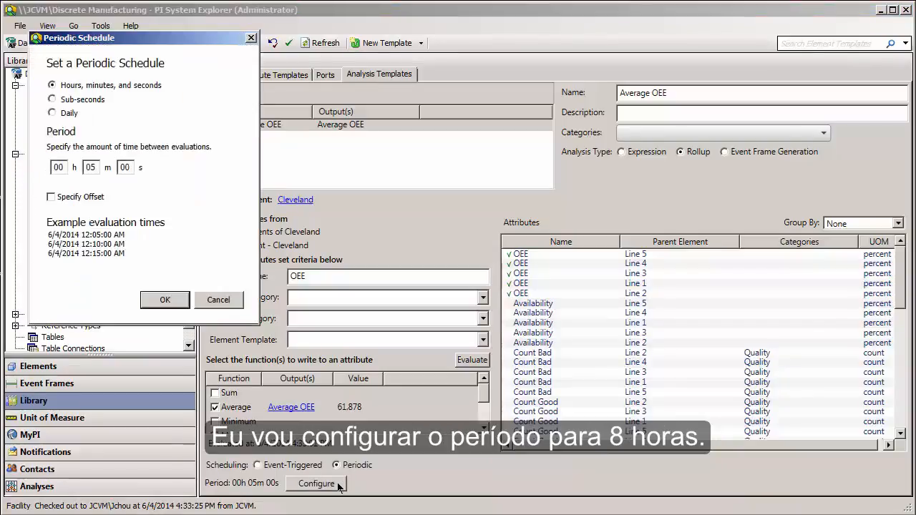
double_click(63, 166)
type("08")
double_click(90, 167)
type("00")
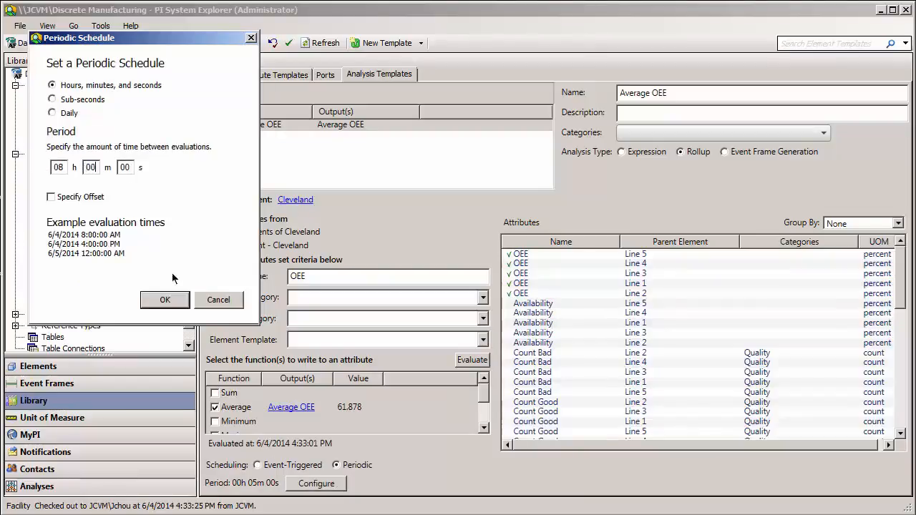
left_click(173, 301)
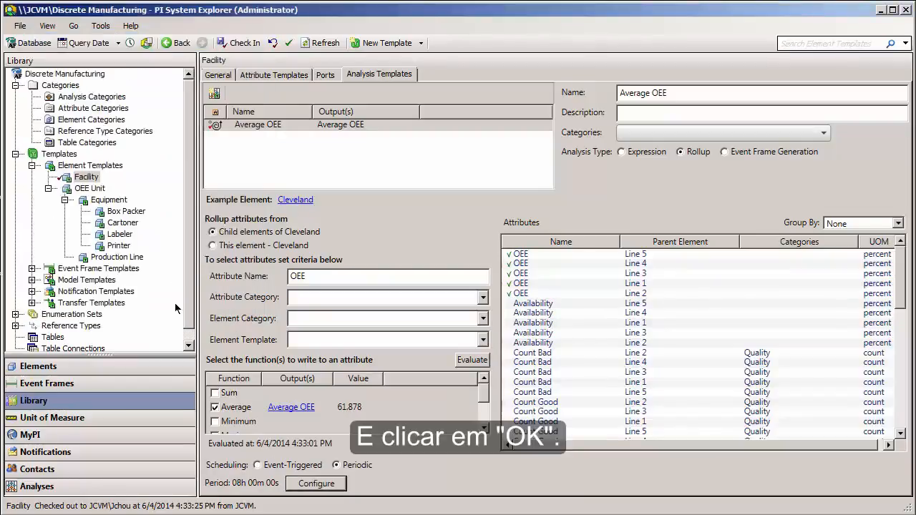
Step: Create or update the data references for all elements from the root Elements node, and check in all listed changes
left_click(142, 362)
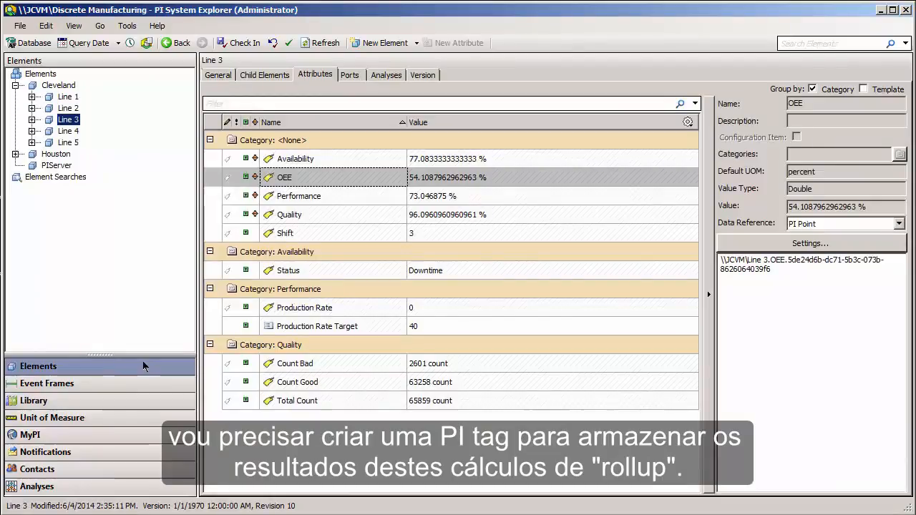
left_click(41, 74)
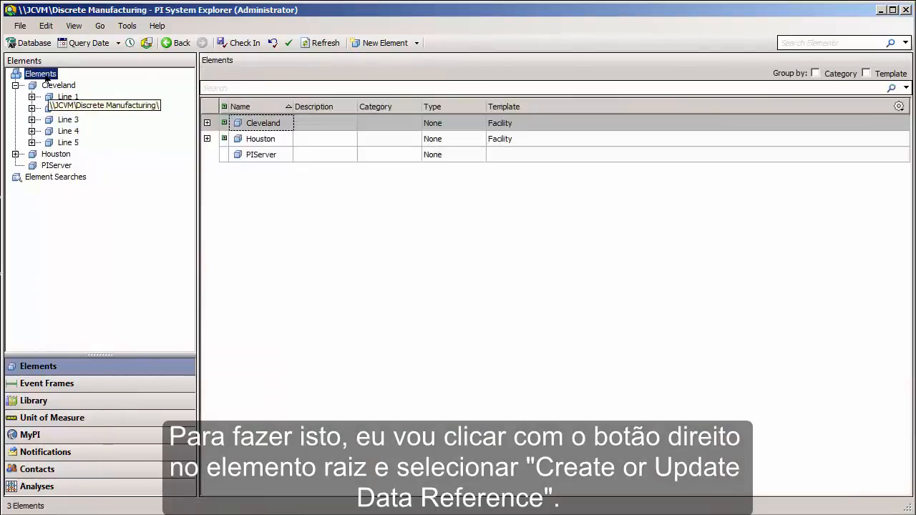
right_click(45, 77)
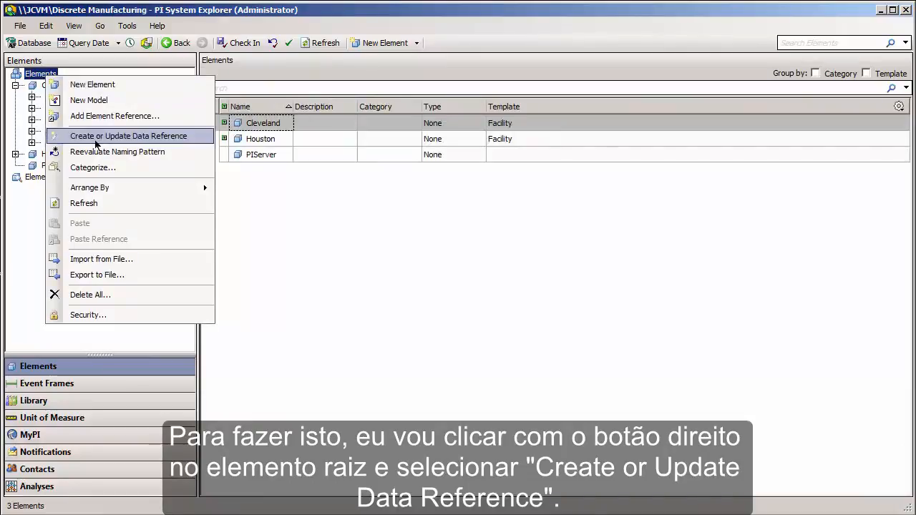
left_click(96, 143)
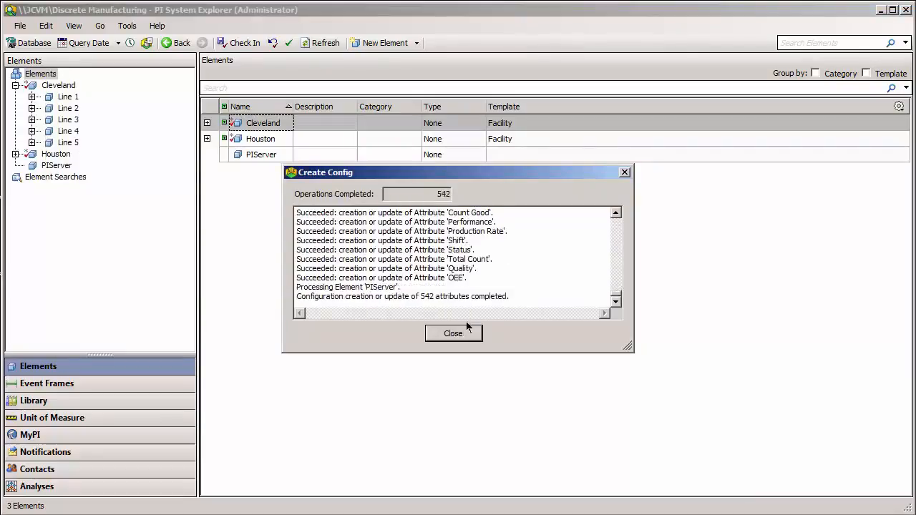
left_click(453, 333)
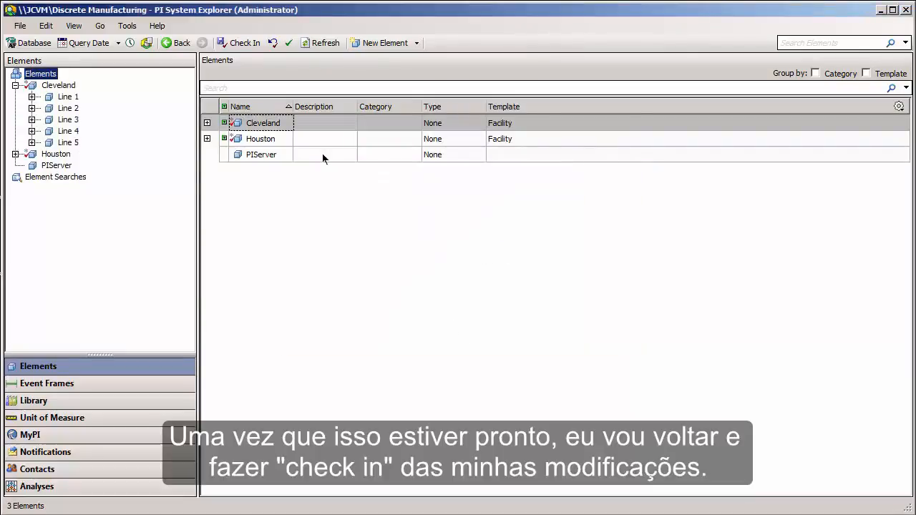
left_click(234, 42)
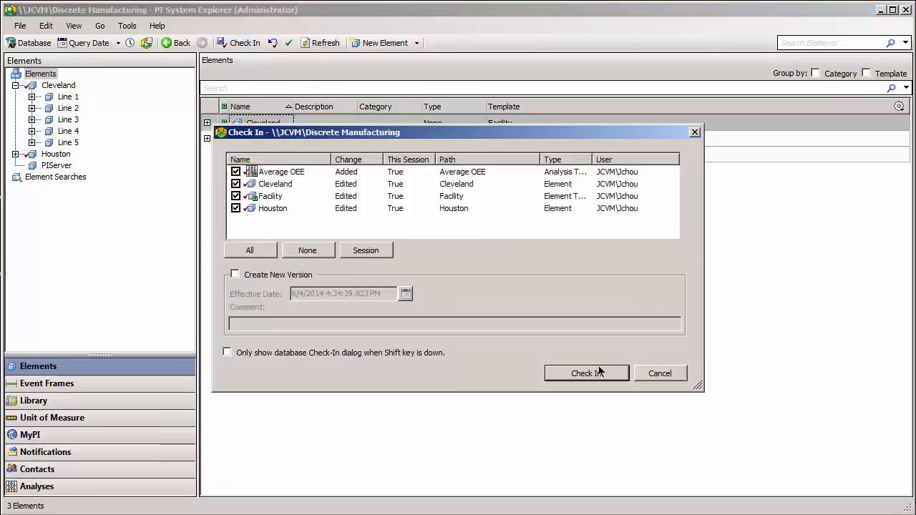
left_click(600, 372)
Step: Inspect the Cleveland element's attributes and evaluate its Average OEE analysis
left_click(72, 85)
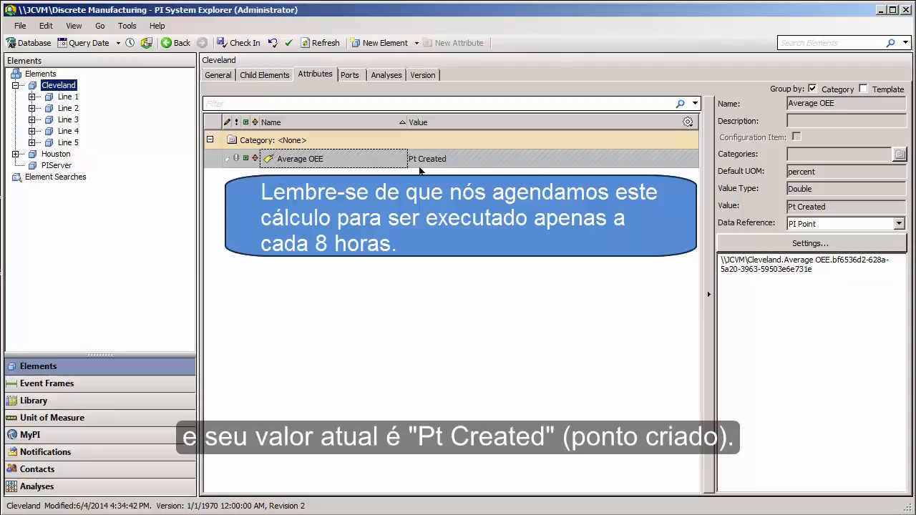
left_click(396, 76)
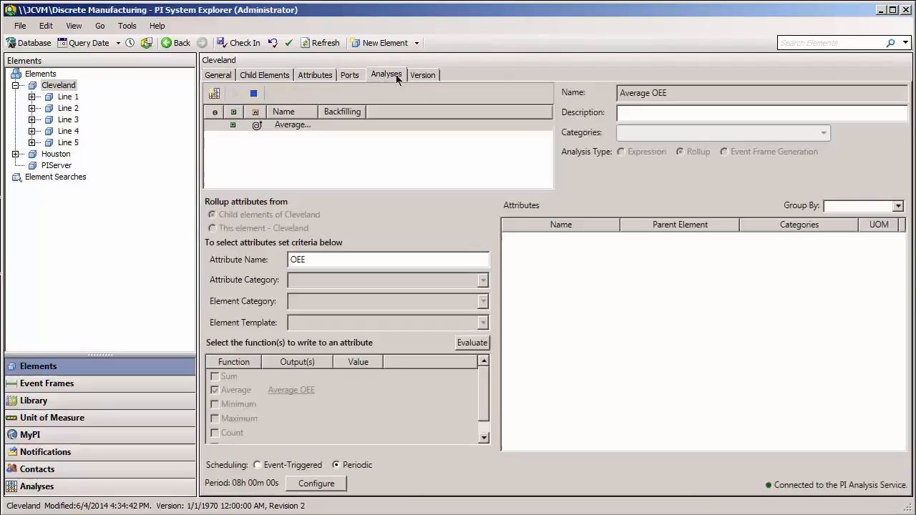
left_click(327, 125)
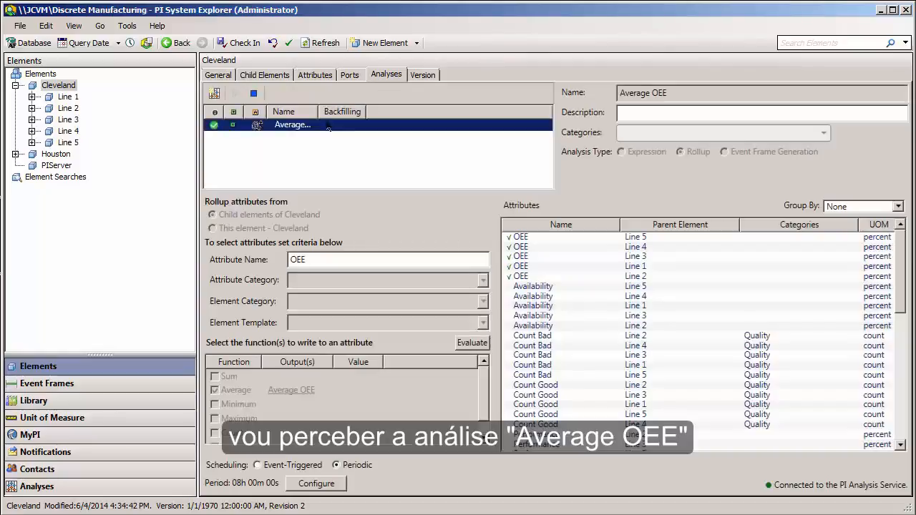
left_click(468, 342)
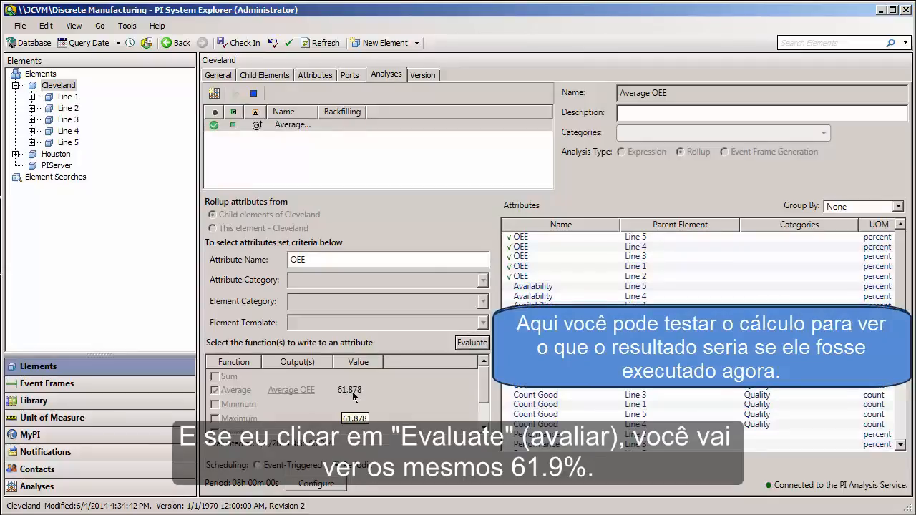
Step: Evaluate the Average OEE rollup analysis on the Houston element
left_click(68, 154)
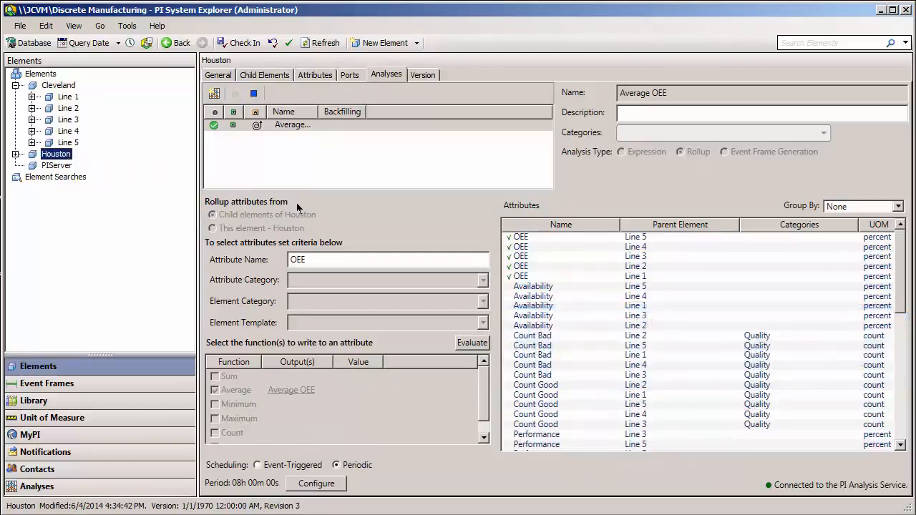
left_click(462, 344)
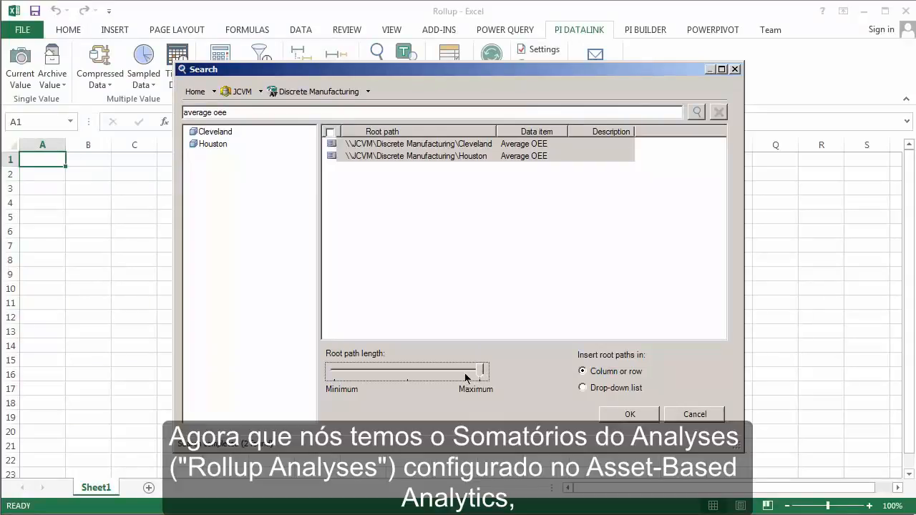
Step: In Excel, insert the found Cleveland and Houston Average OEE items at cell A1 with their root paths as a drop-down list
left_click(621, 387)
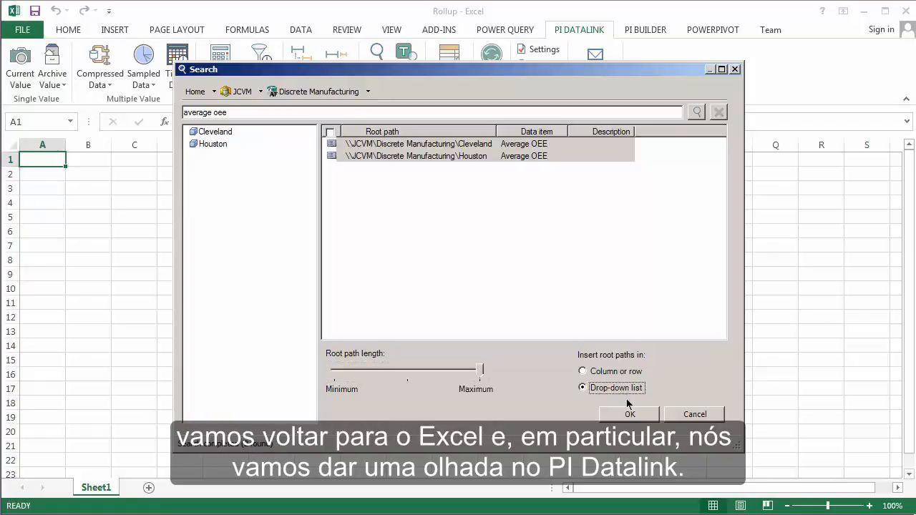
left_click(629, 415)
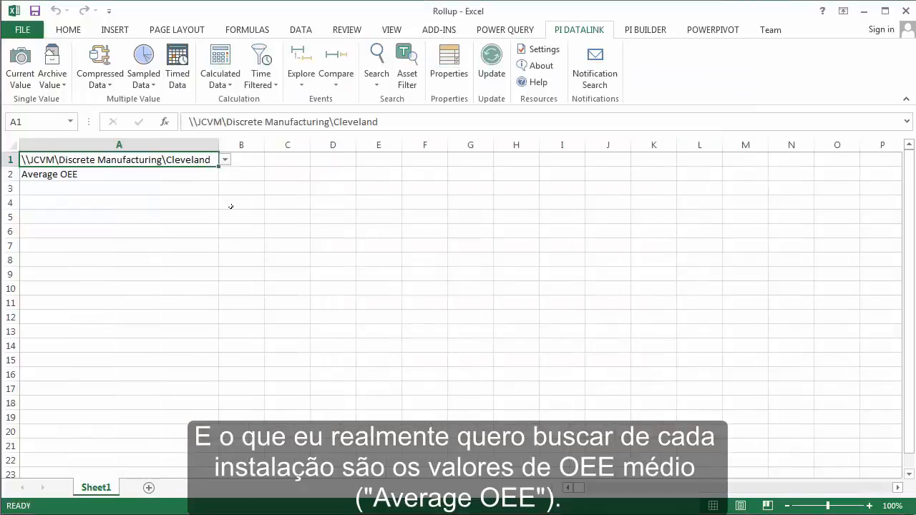
Step: Set up a PI DataLink Sampled Data query with cell A1 as root path and cell A2 as data item
left_click(210, 201)
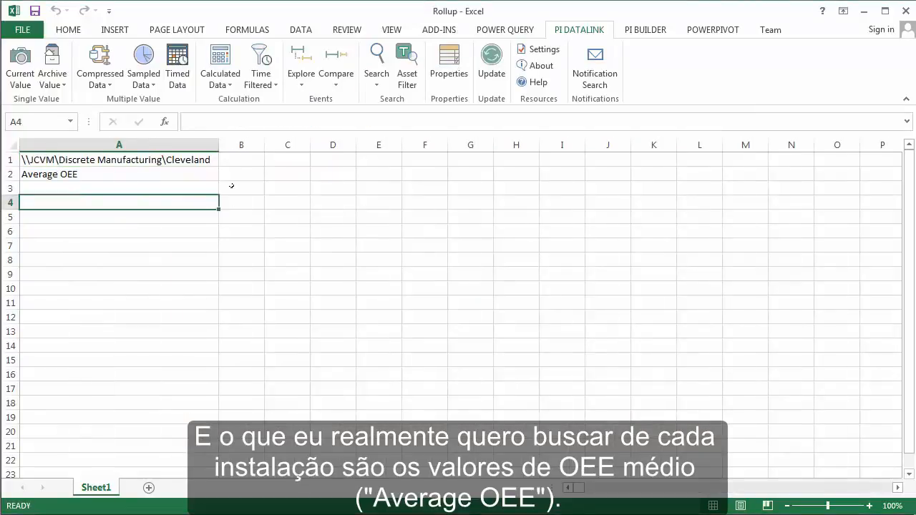
left_click(146, 57)
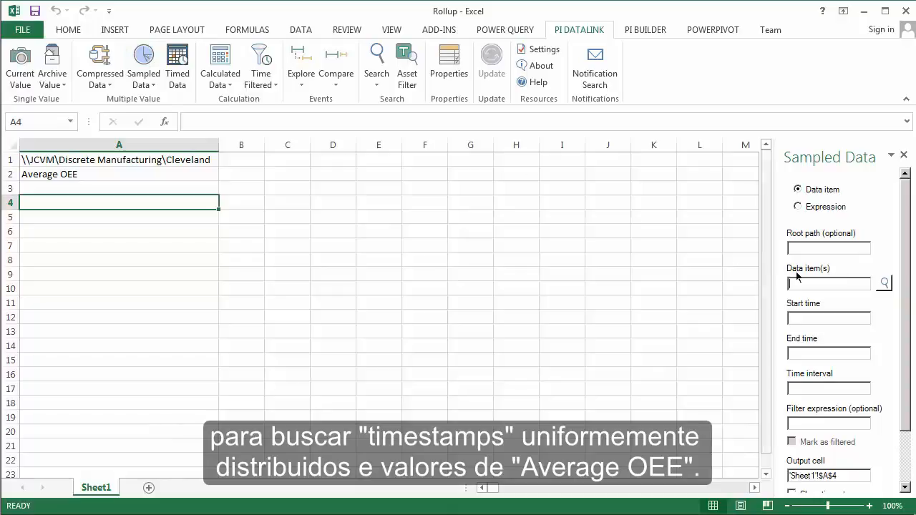
left_click(809, 246)
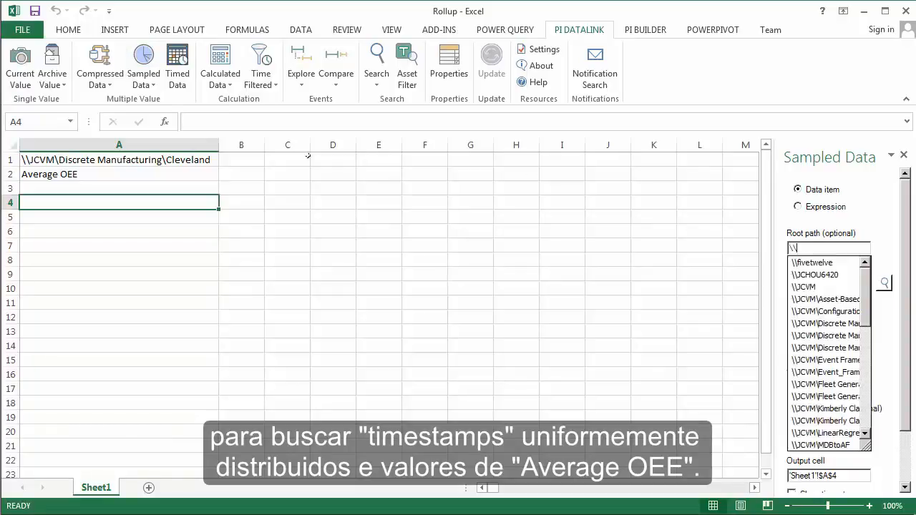
left_click(184, 159)
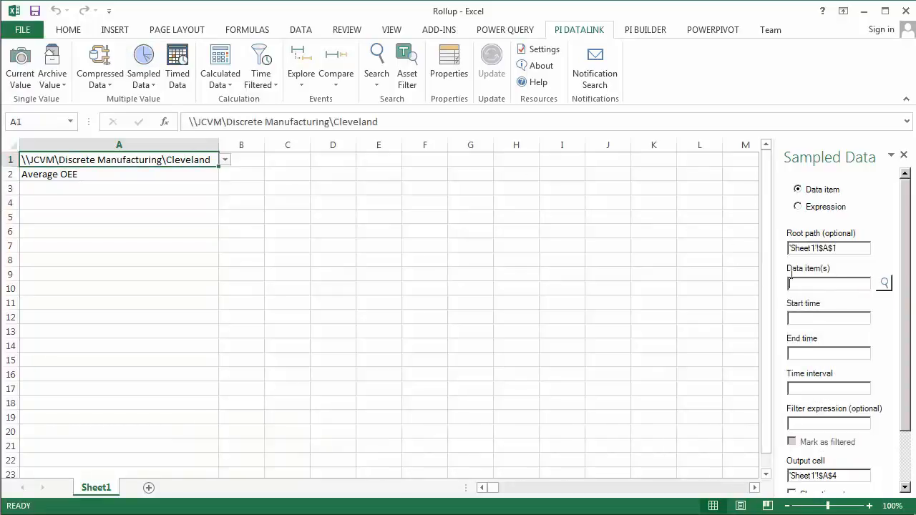
left_click(146, 174)
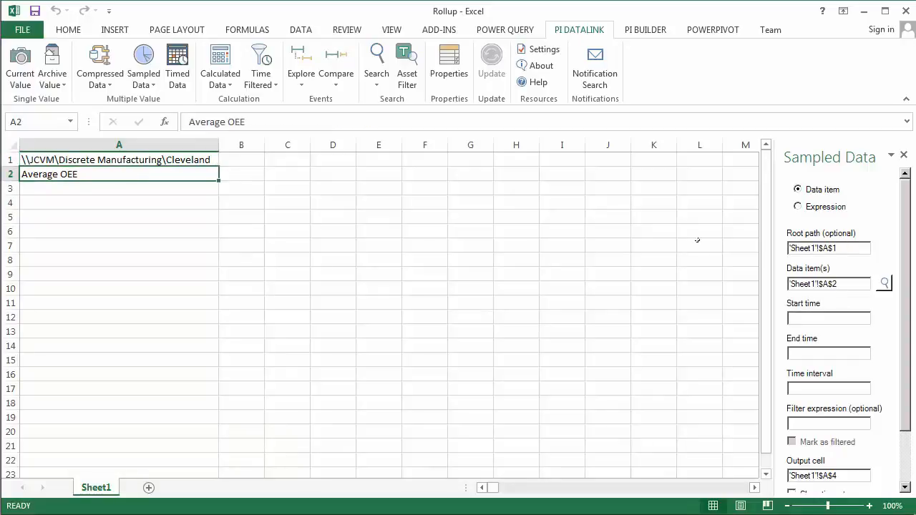
Step: Set the sampled data range from 6/11/2014 4pm to 6/12/2014 4pm with a time interval of 8h
left_click(837, 309)
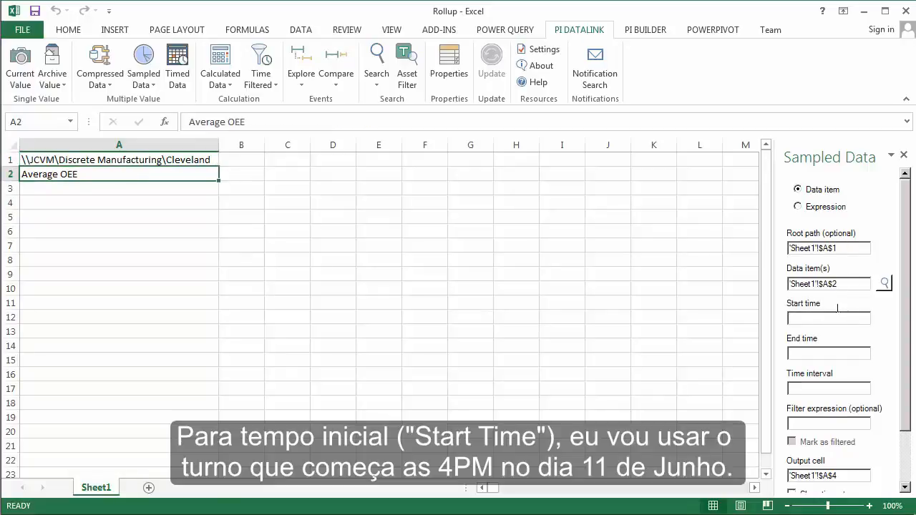
type("6/11/2014 4pm")
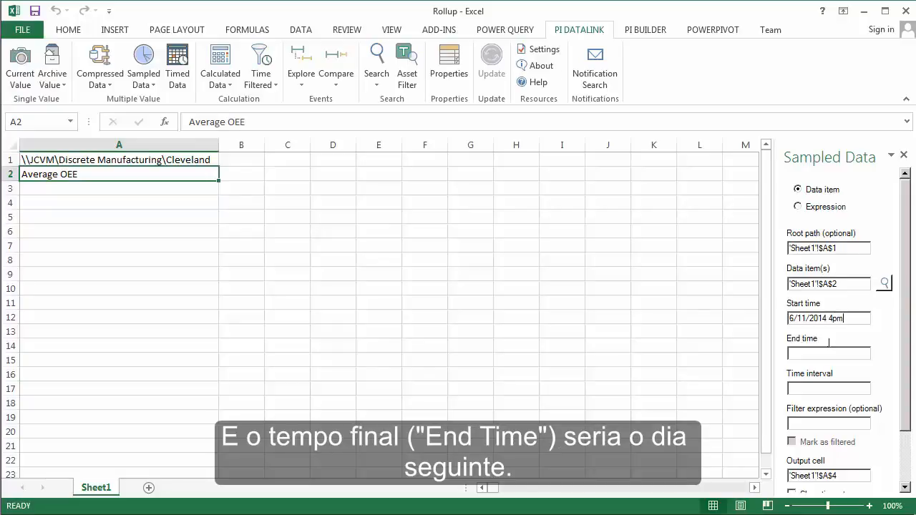
type("6/12/")
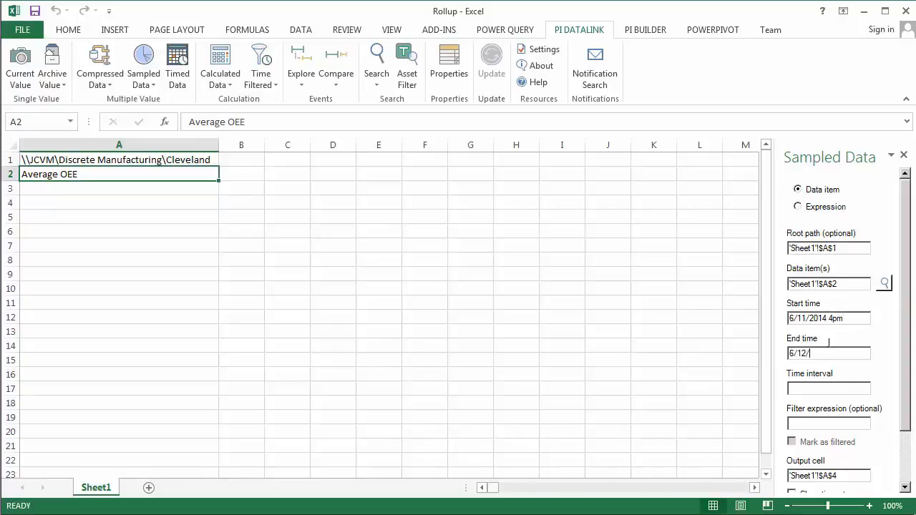
type("2014 4pm")
left_click(823, 386)
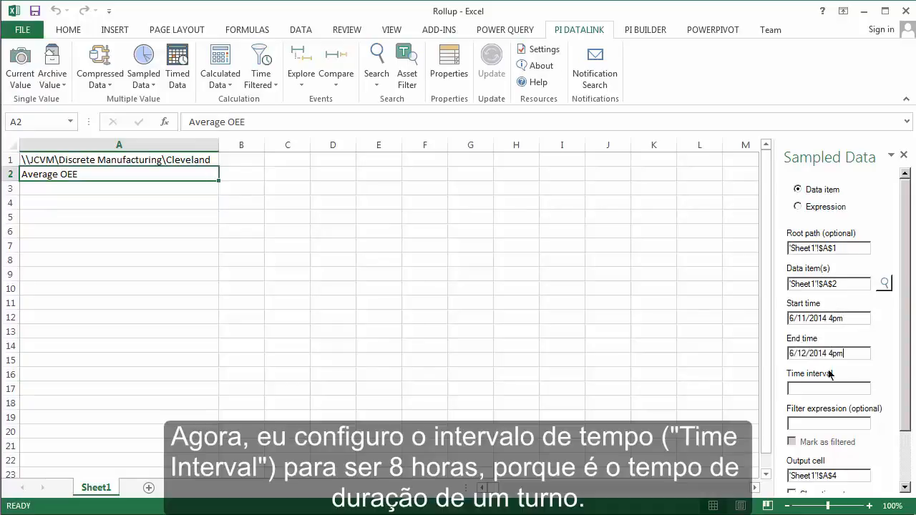
type("8")
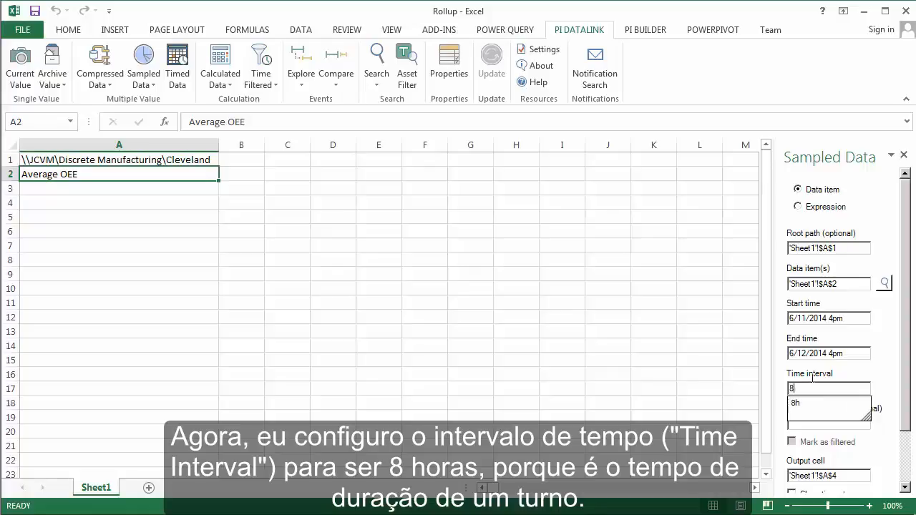
type("h")
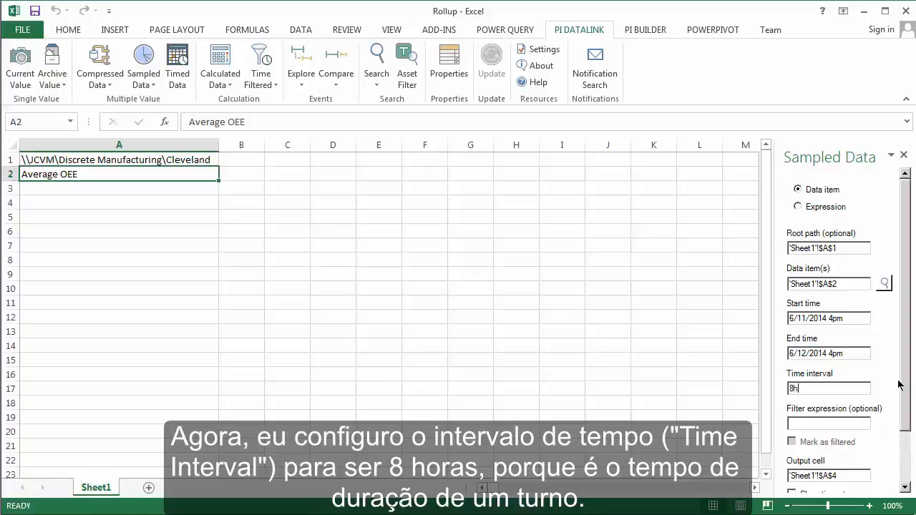
Step: Output the sampled data in a column starting at cell B5 with time stamps shown, and apply the query
scroll(904, 433, "down", 2)
left_click(847, 411)
left_click(233, 213)
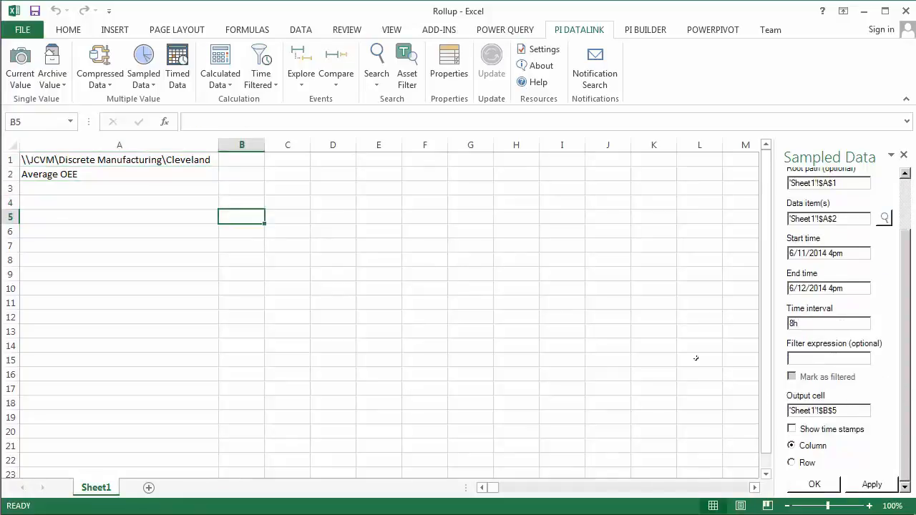
left_click(802, 430)
left_click(870, 485)
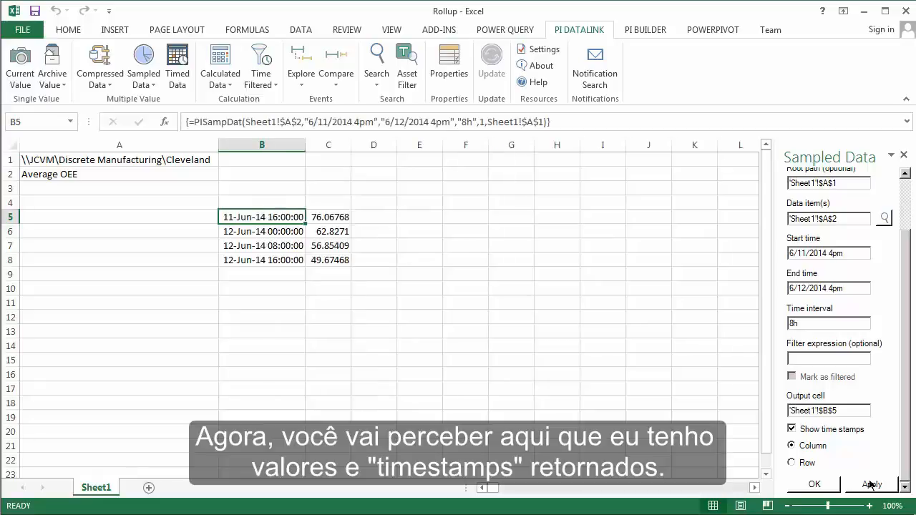
Step: Label the values with the header Average OEE in cell C4 and fit column C to its contents
left_click(331, 204)
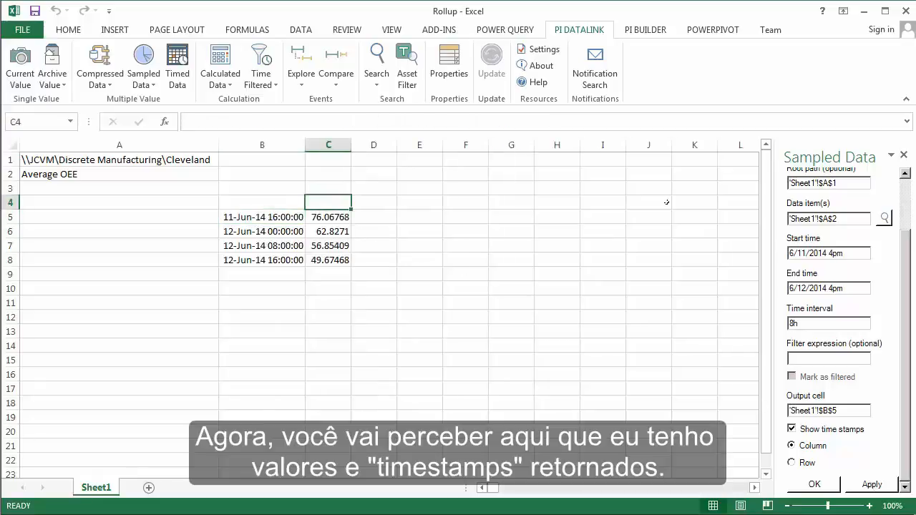
type("Average ")
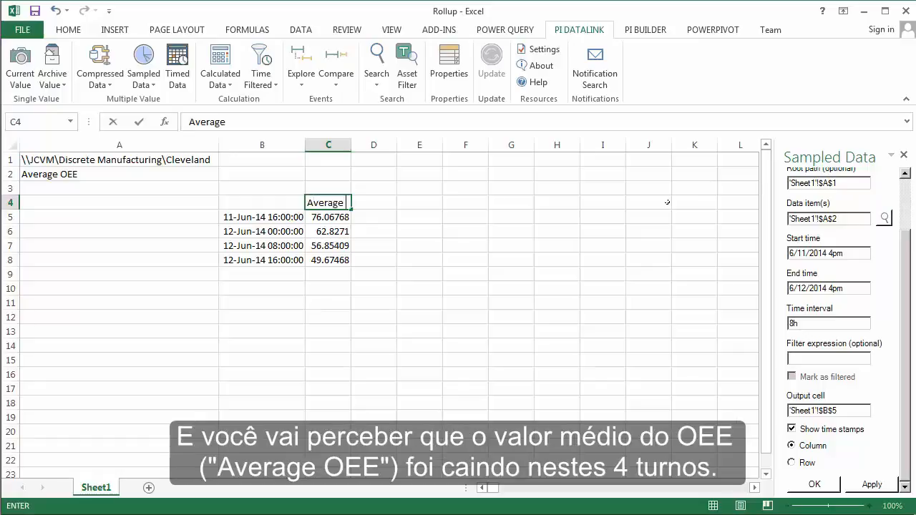
type("OEE")
key("Return")
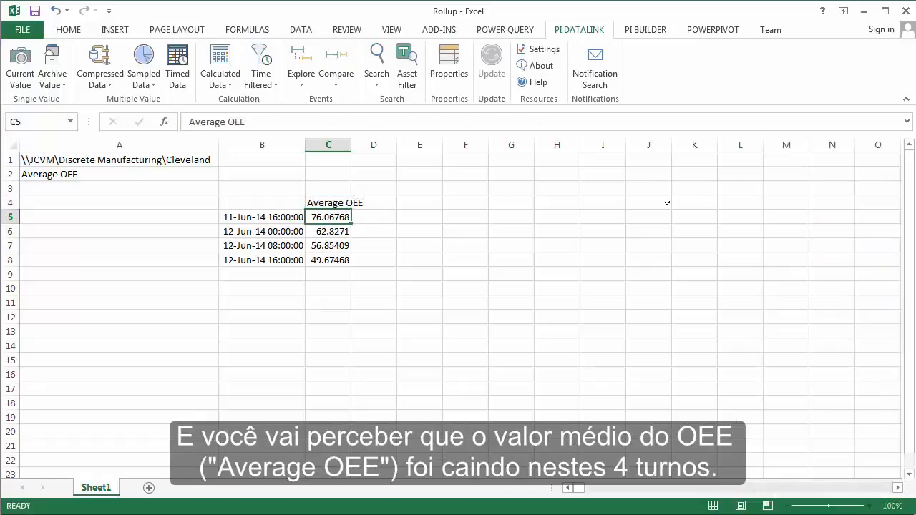
double_click(351, 145)
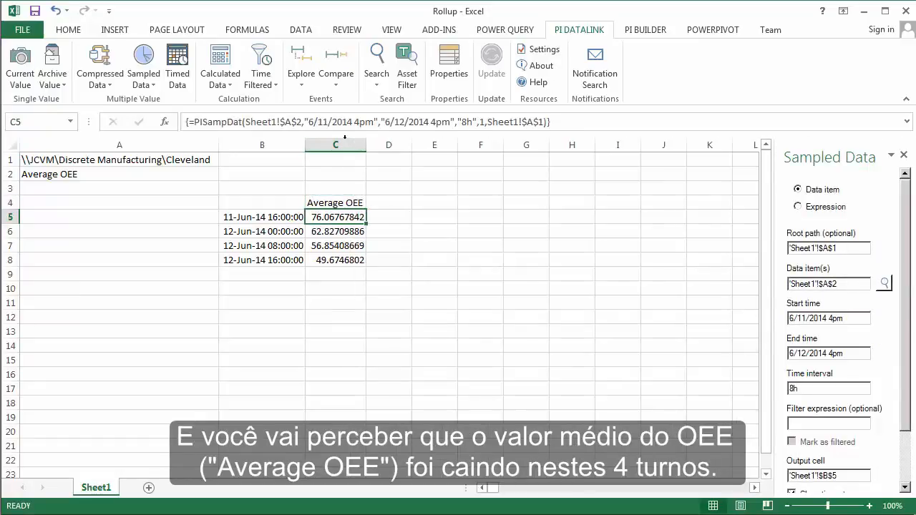
Step: Switch the root path in cell A1 to \\JCVM\Discrete Manufacturing\Houston
left_click(435, 186)
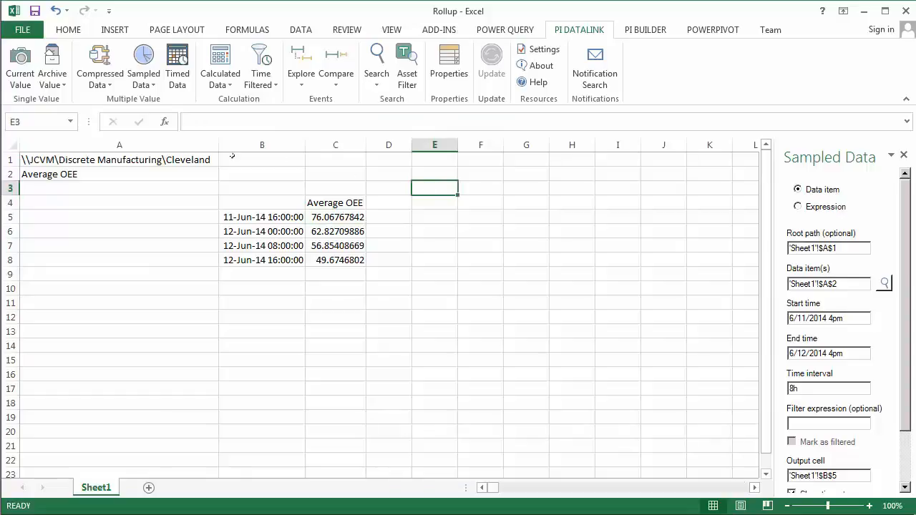
left_click(208, 159)
left_click(224, 160)
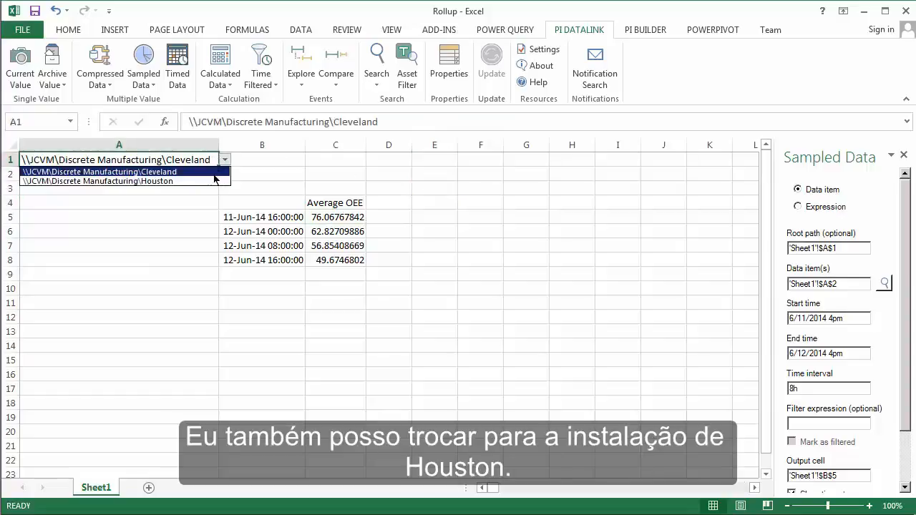
left_click(209, 181)
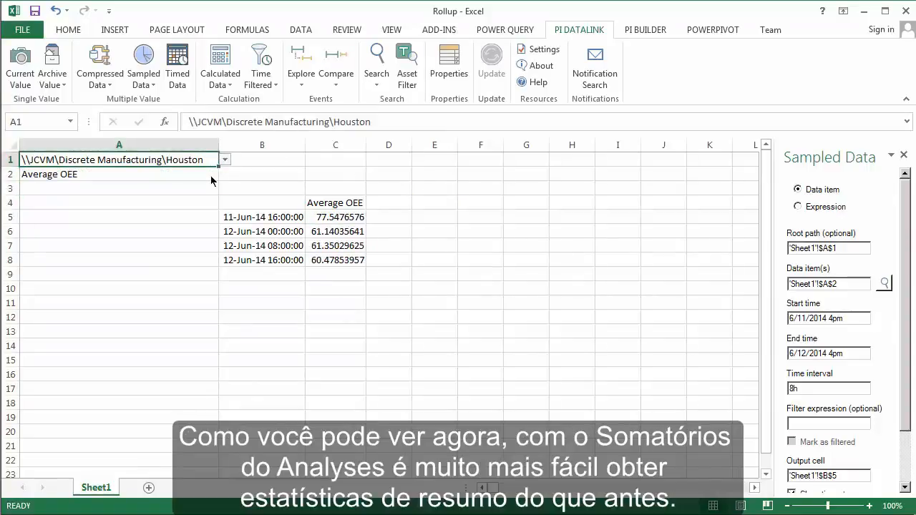